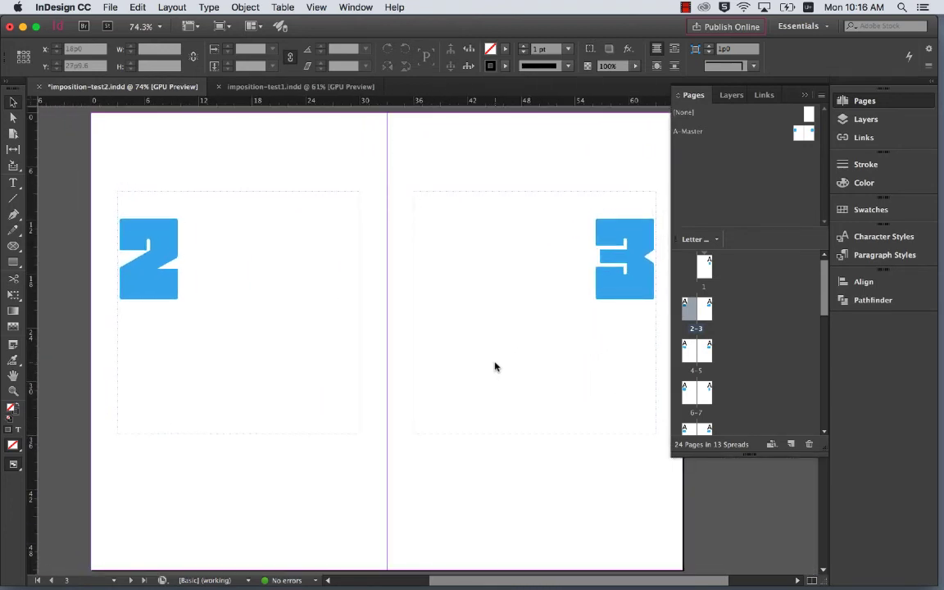
- Look through the numbered spreads of the 24-page document and return to page 1
scroll(495, 367, "down", 10)
scroll(494, 366, "down", 10)
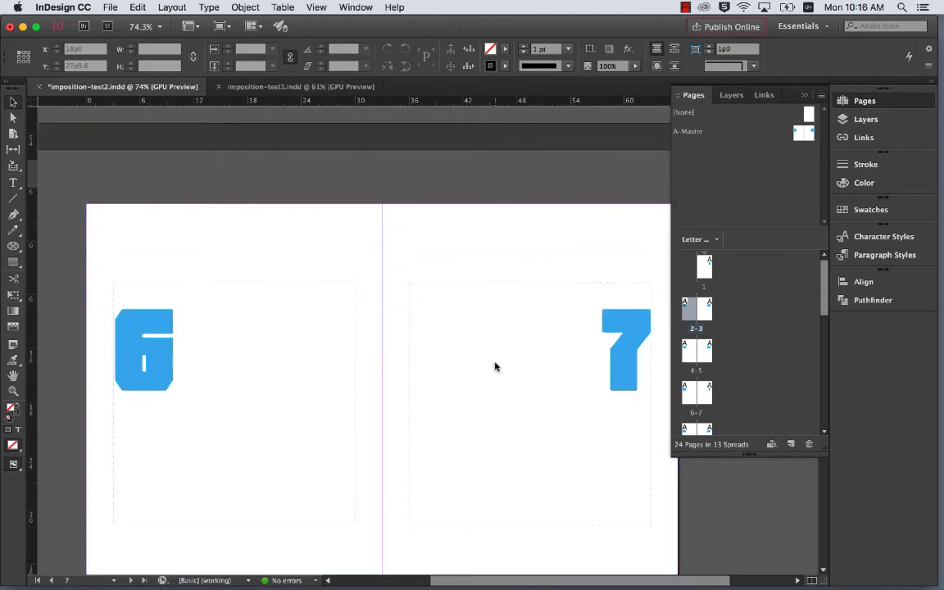
scroll(494, 367, "up", 3)
scroll(495, 366, "up", 2)
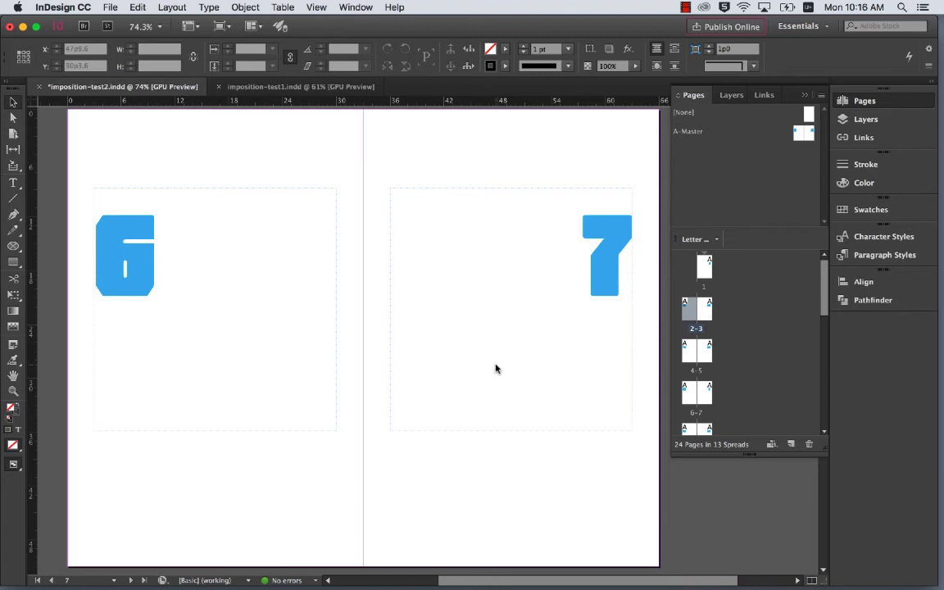
scroll(495, 368, "down", 10)
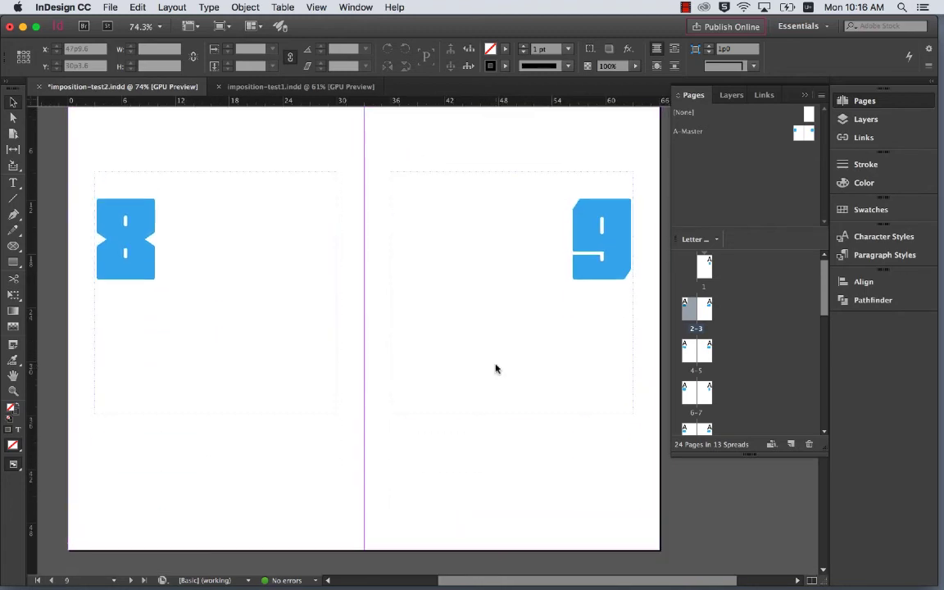
scroll(496, 369, "up", 1)
scroll(495, 368, "down", 1)
scroll(495, 369, "up", 1)
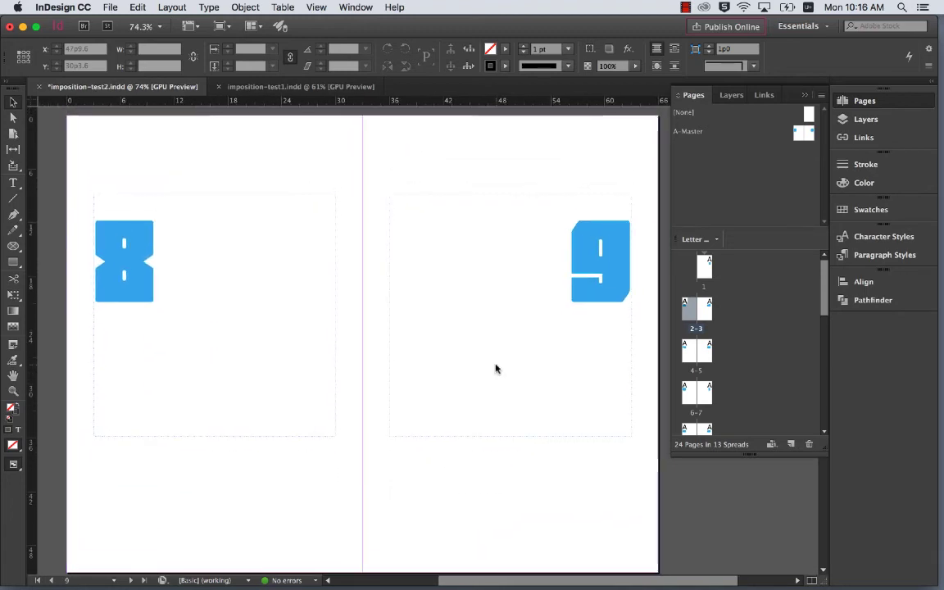
scroll(496, 369, "down", 5)
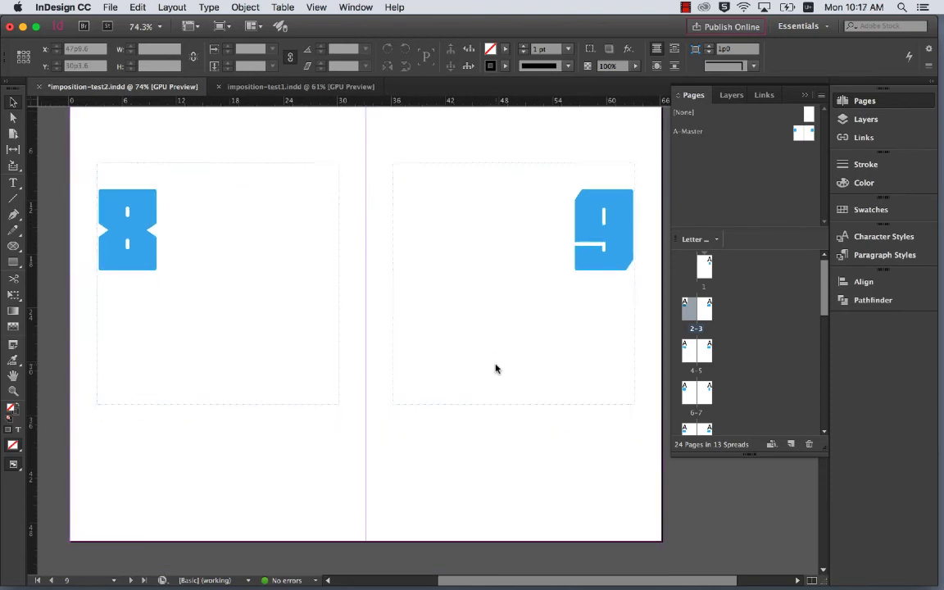
scroll(495, 369, "down", 1)
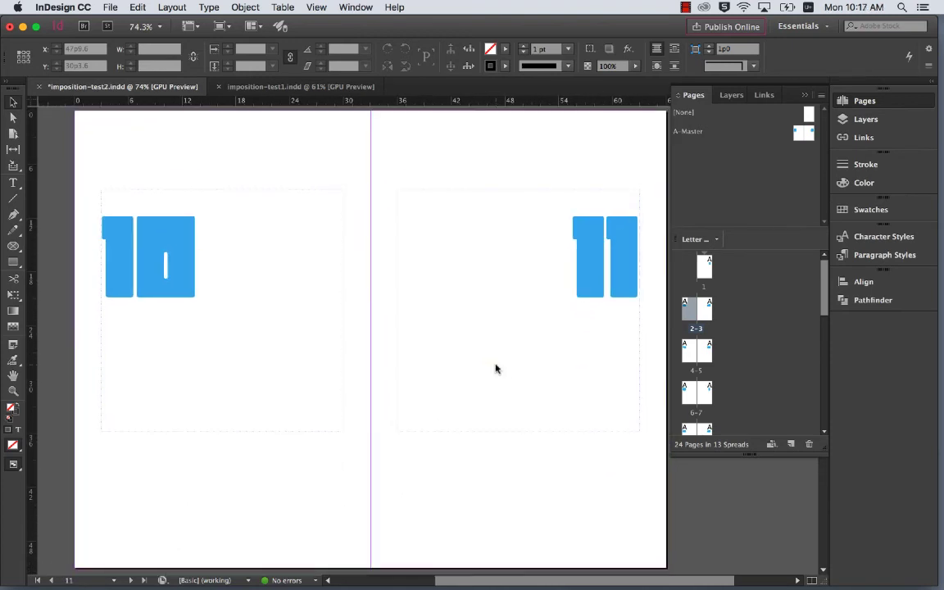
scroll(495, 369, "down", 5)
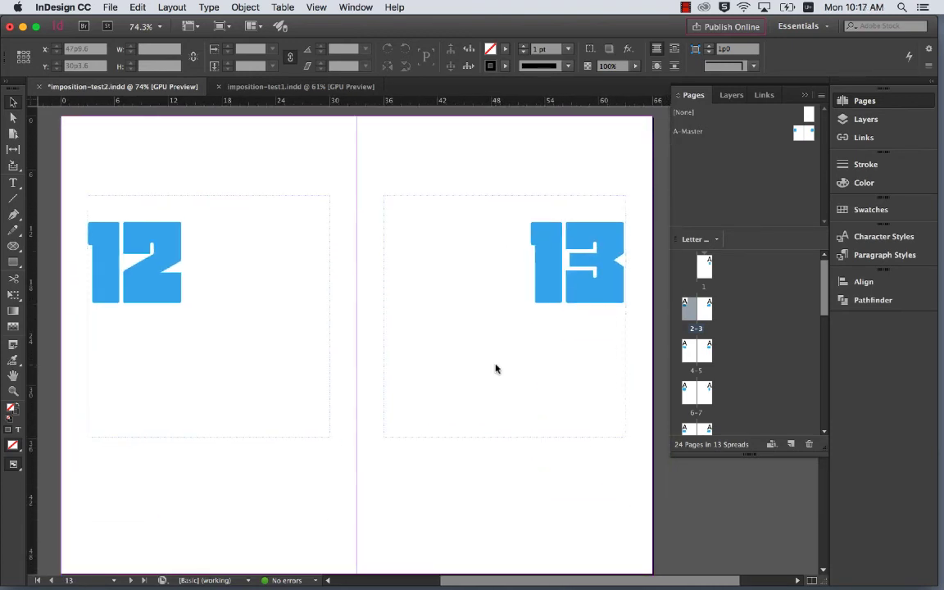
scroll(495, 369, "up", 20)
scroll(495, 369, "down", 1)
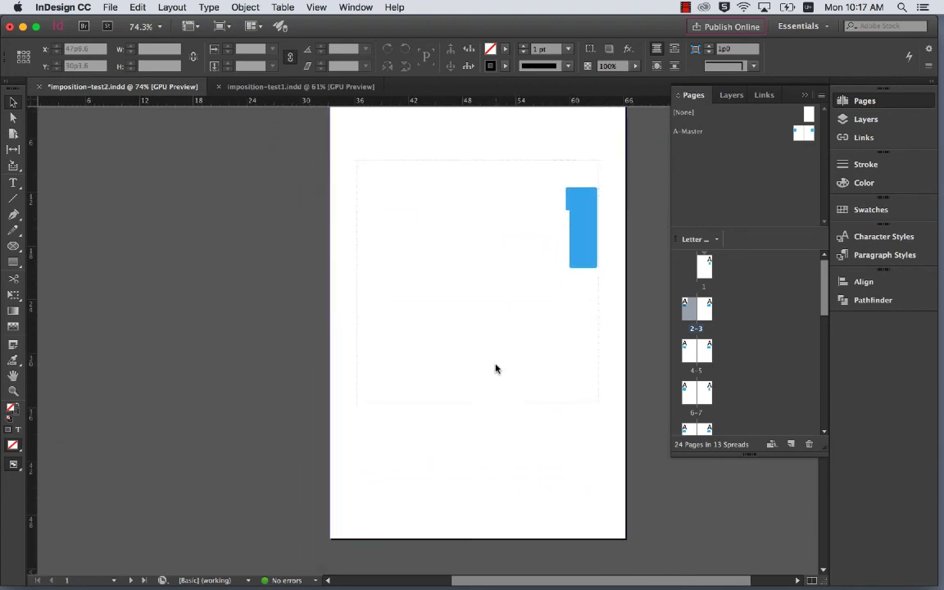
scroll(496, 369, "up", 1)
scroll(495, 369, "up", 1)
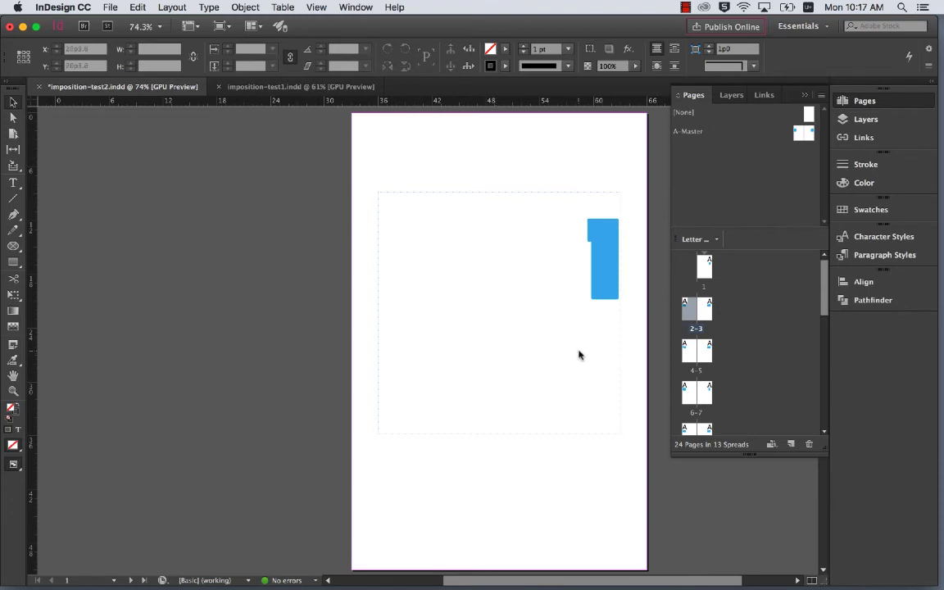
left_click(707, 267)
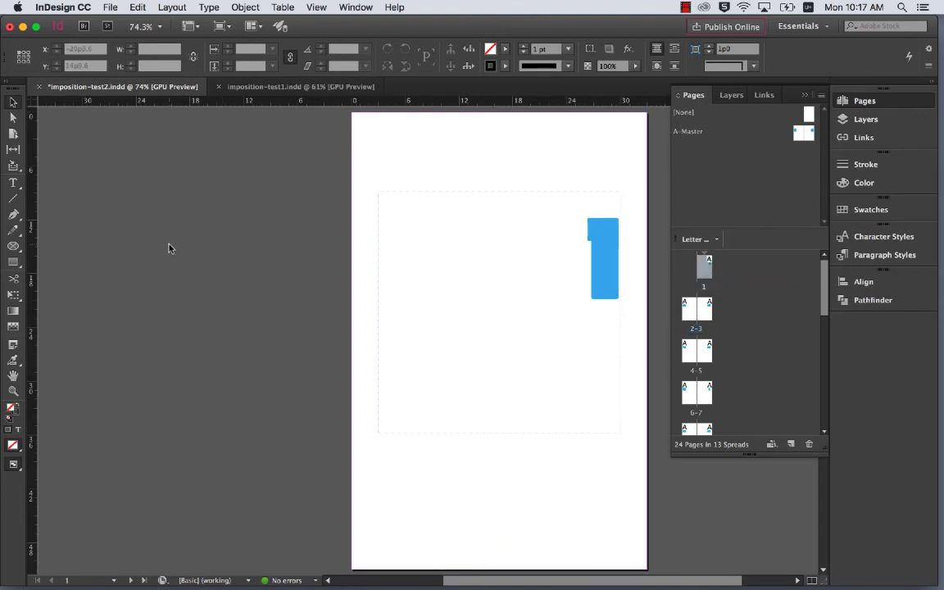
- Open the print settings of the Print Booklet dialog for the imposition-test2 document
left_click(109, 8)
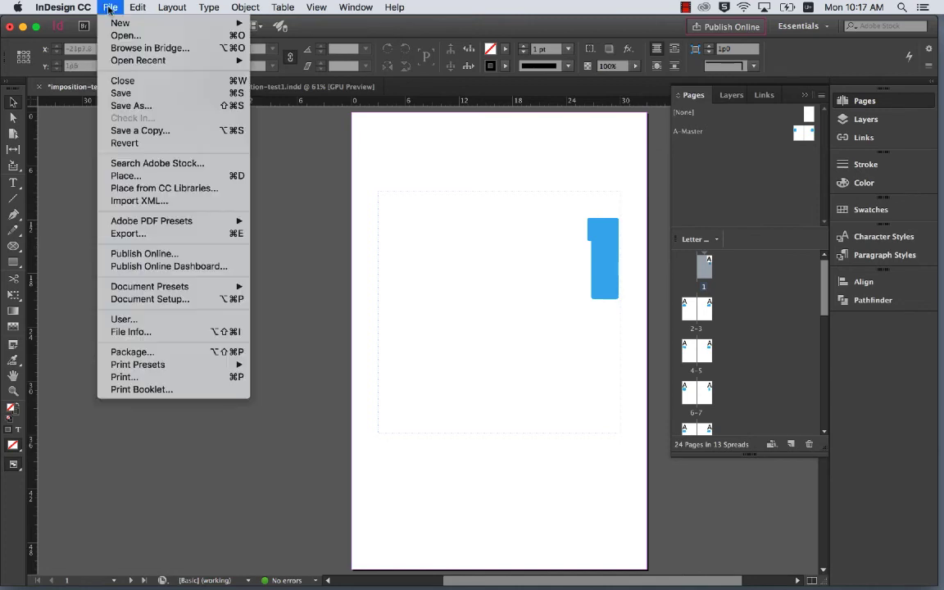
left_click(133, 390)
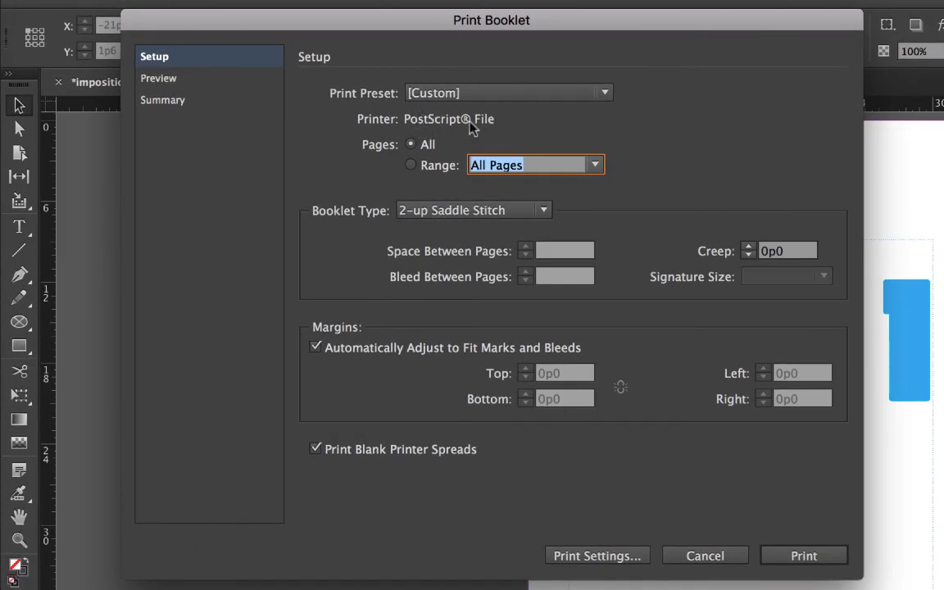
left_click(572, 561)
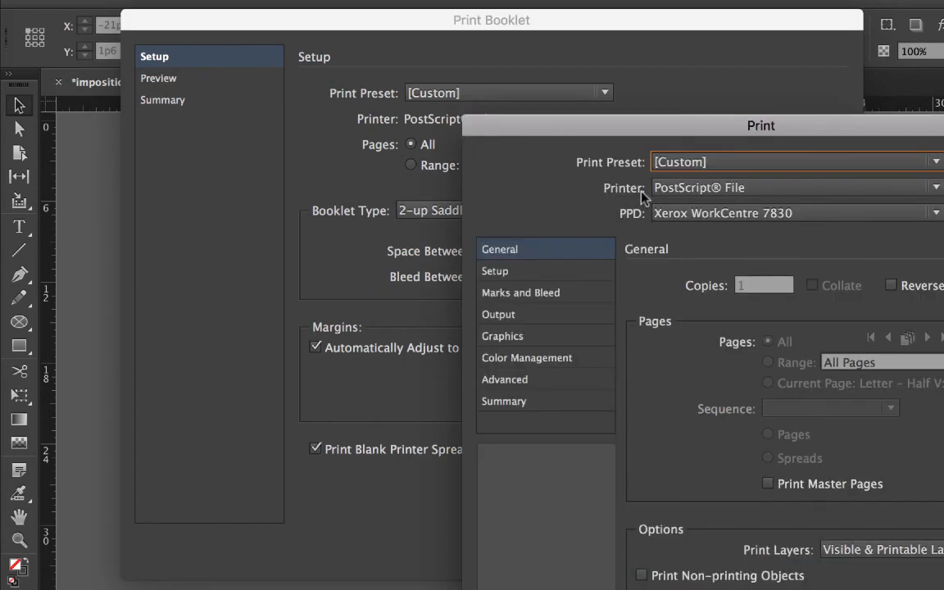
- Try the Xerox WorkCentre 7830 as the booklet's output printer
left_click(670, 190)
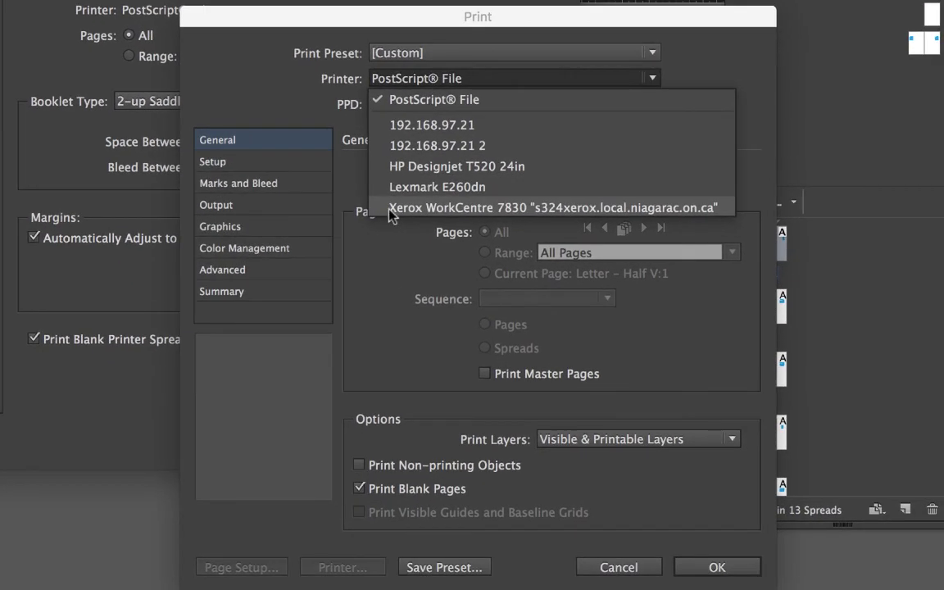
left_click(404, 215)
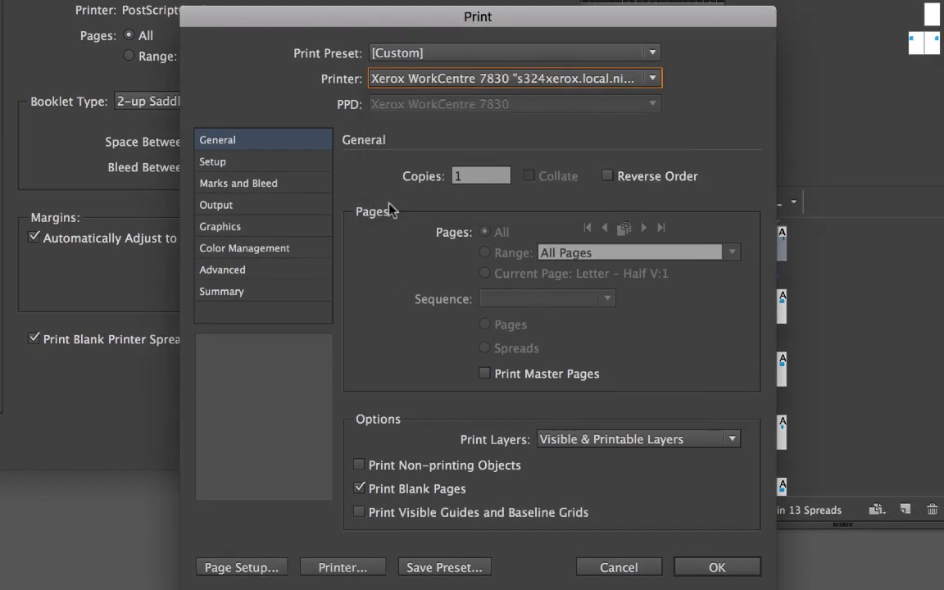
left_click(394, 85)
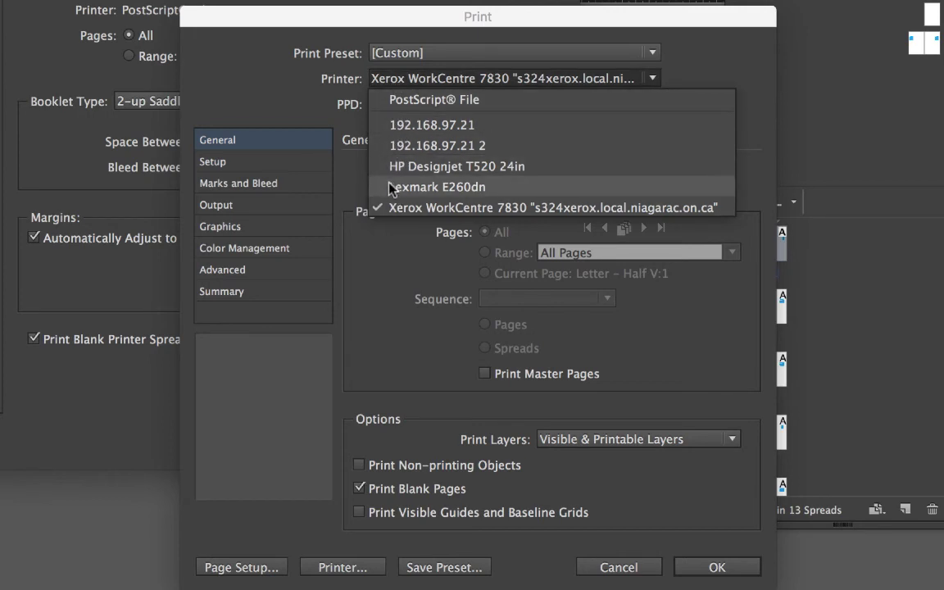
left_click(390, 207)
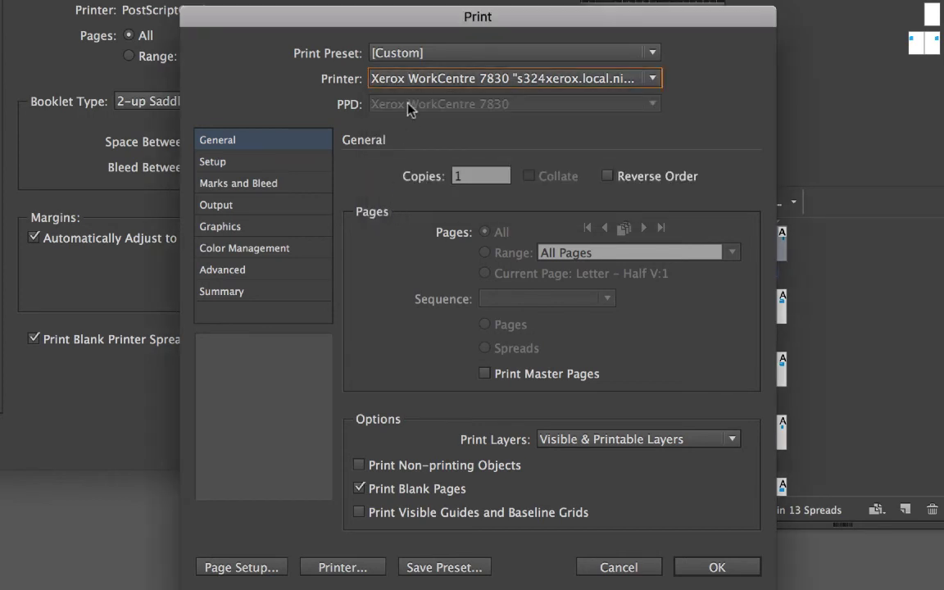
- Set the printer to PostScript File with Xerox WorkCentre 7830 as the PPD
left_click(399, 82)
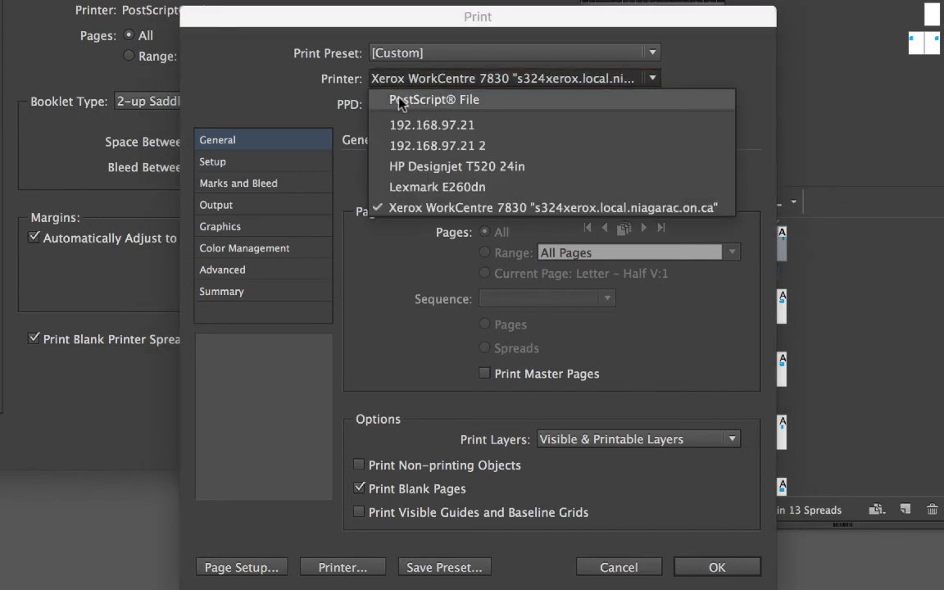
left_click(401, 100)
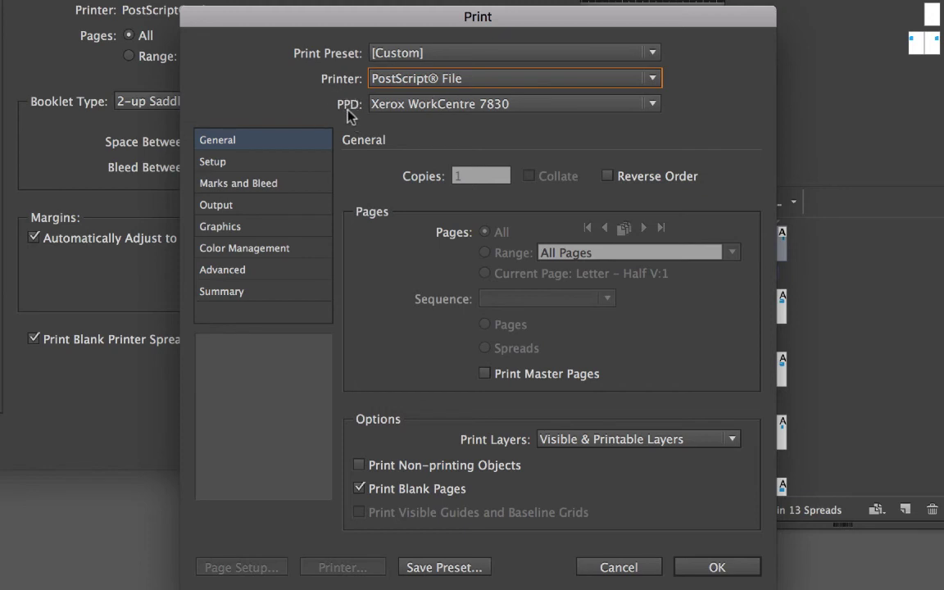
left_click(390, 111)
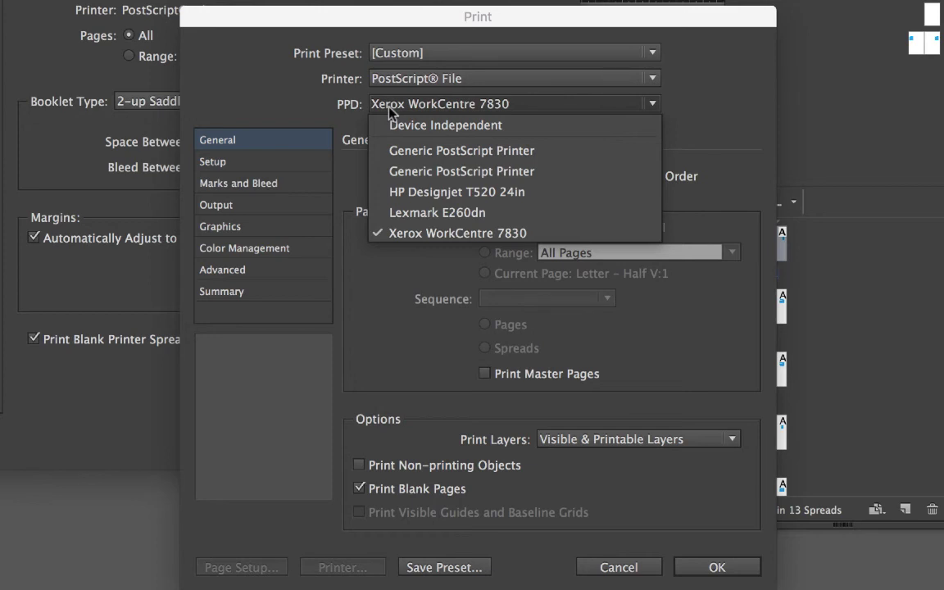
left_click(392, 235)
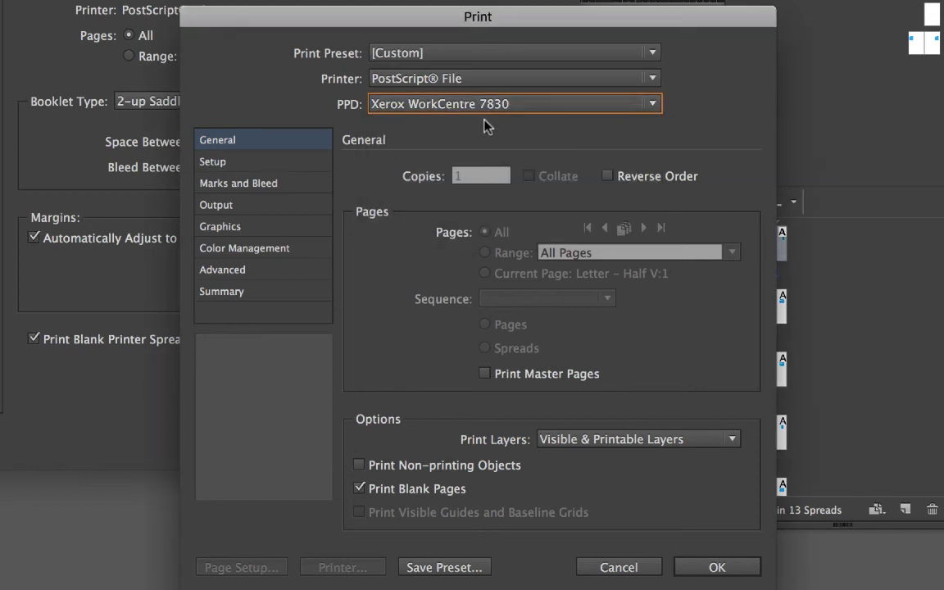
- Check the paper setup and the marks and bleed options, and accept the print settings with Print Blank Pages enabled
left_click(215, 163)
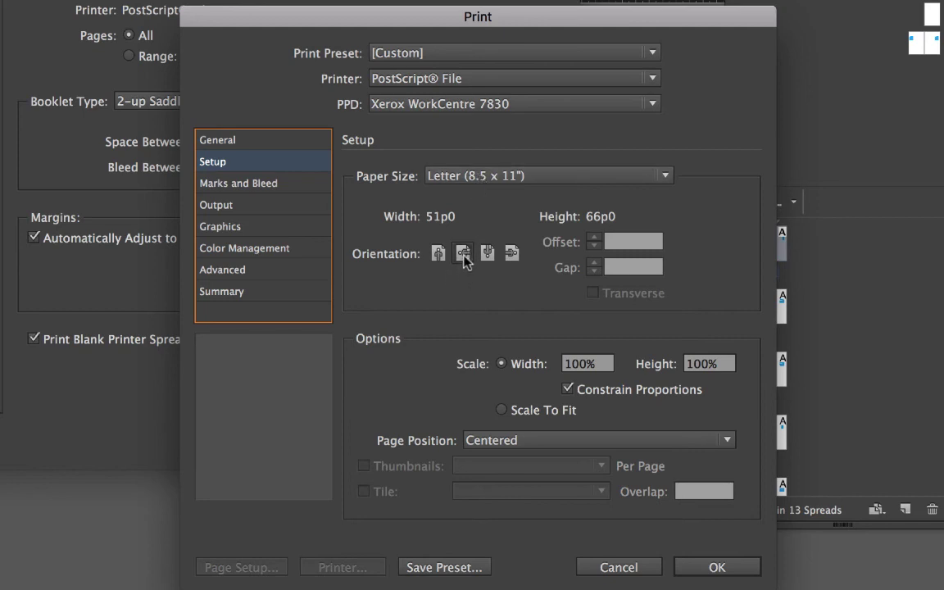
left_click(255, 187)
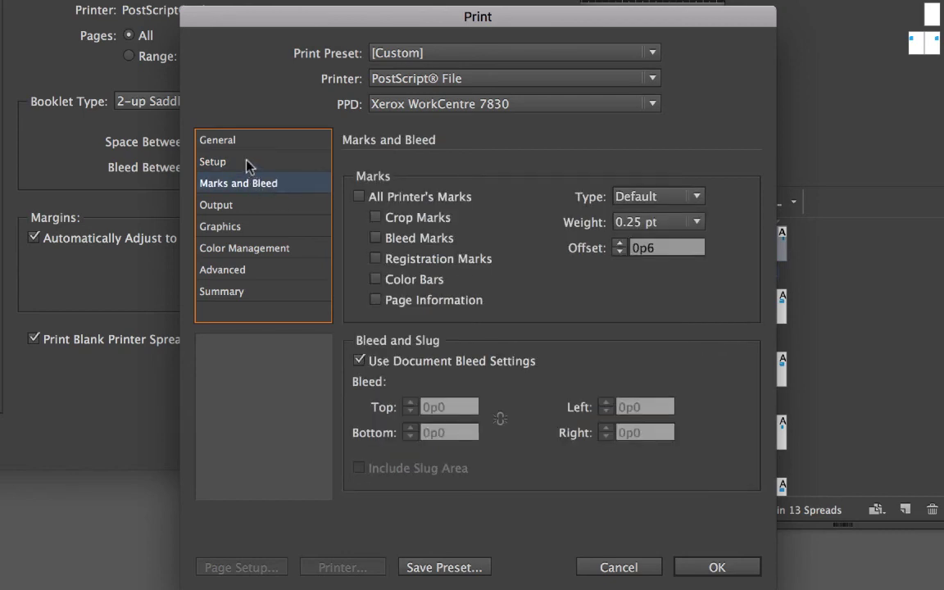
left_click(248, 143)
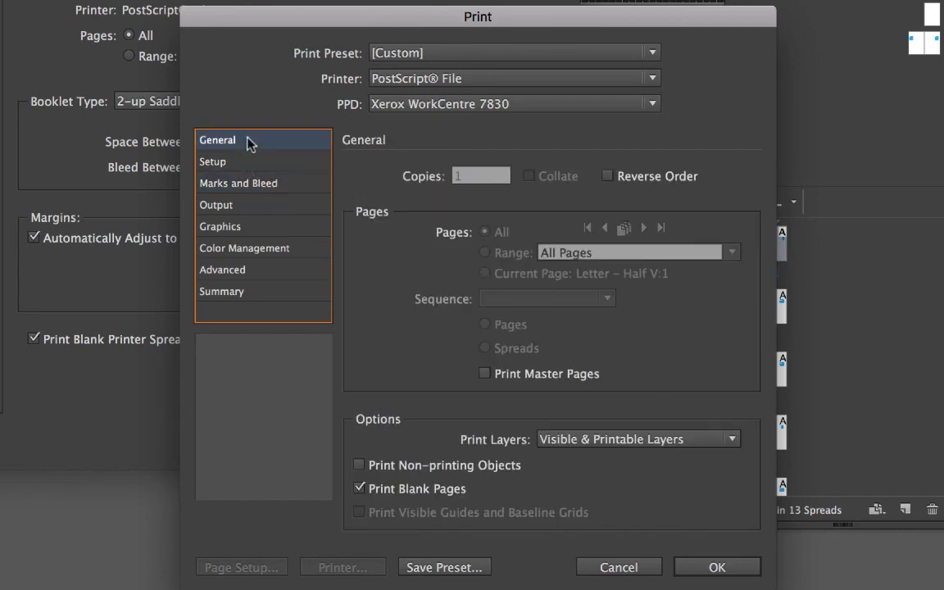
left_click(360, 489)
left_click(360, 489)
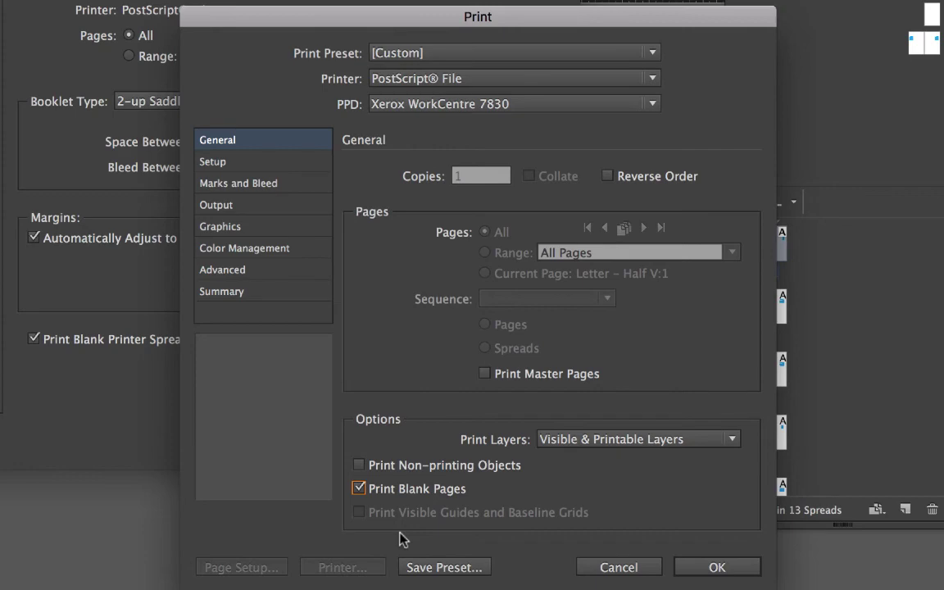
left_click(717, 569)
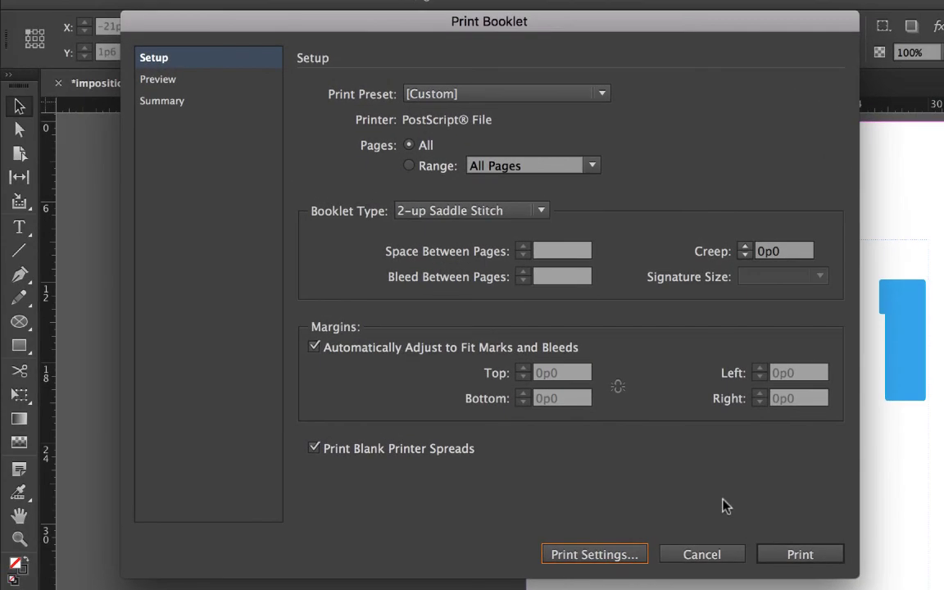
- Preview the imposed booklet spreads and keep 2-up Saddle Stitch as the booklet type
left_click(164, 80)
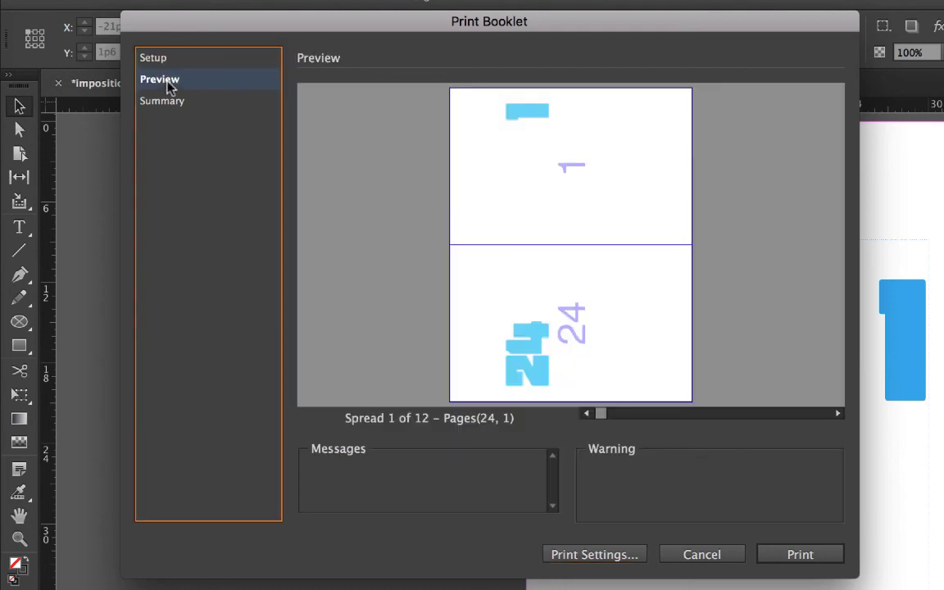
left_click(160, 59)
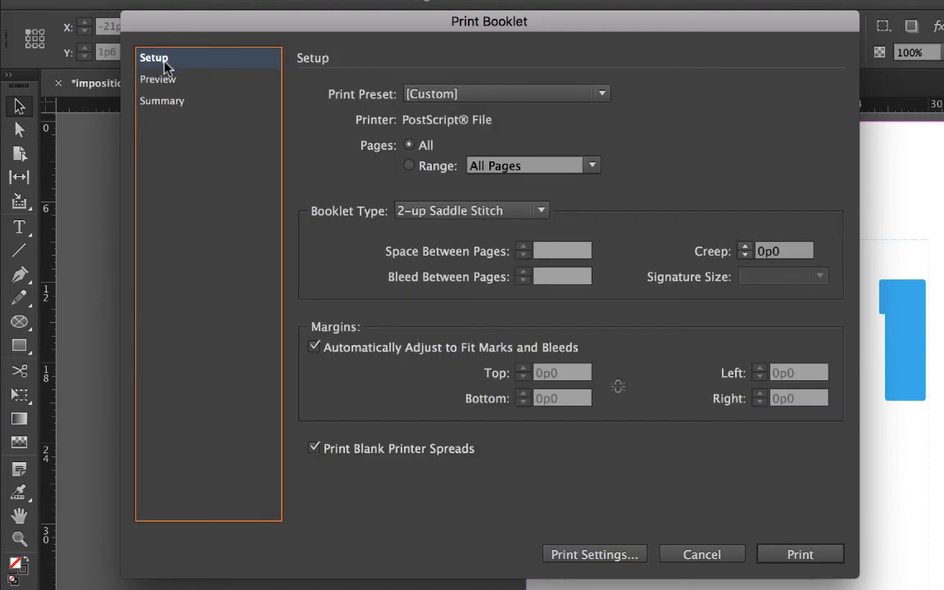
left_click(472, 212)
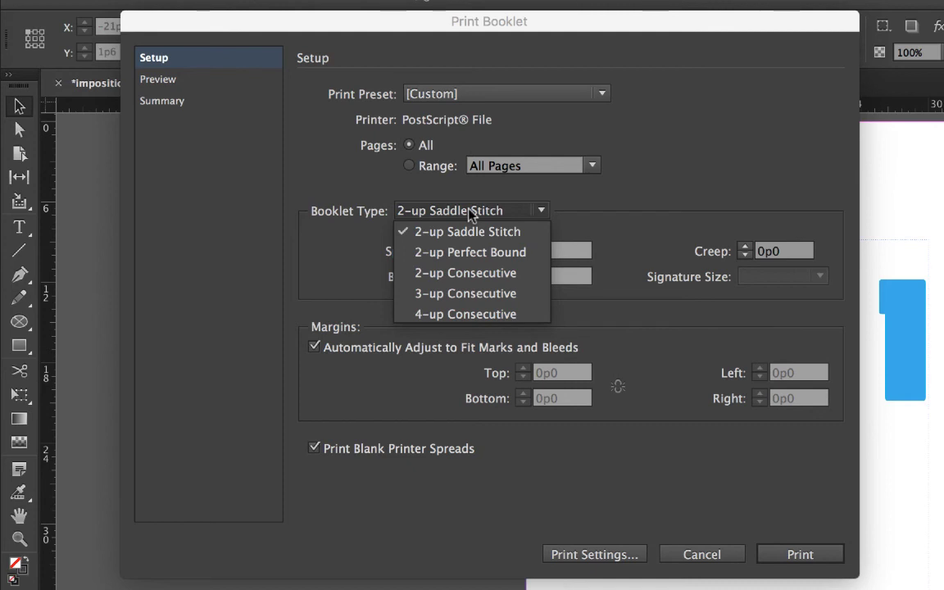
left_click(472, 211)
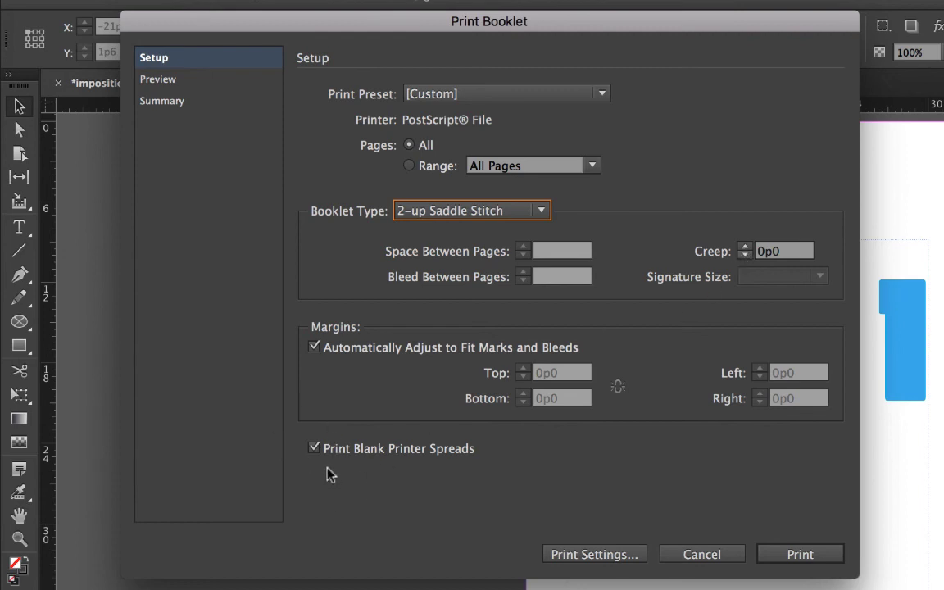
- Print the booklet to a PostScript file named printtopdf.ps on the Desktop, replacing the existing file
left_click(800, 554)
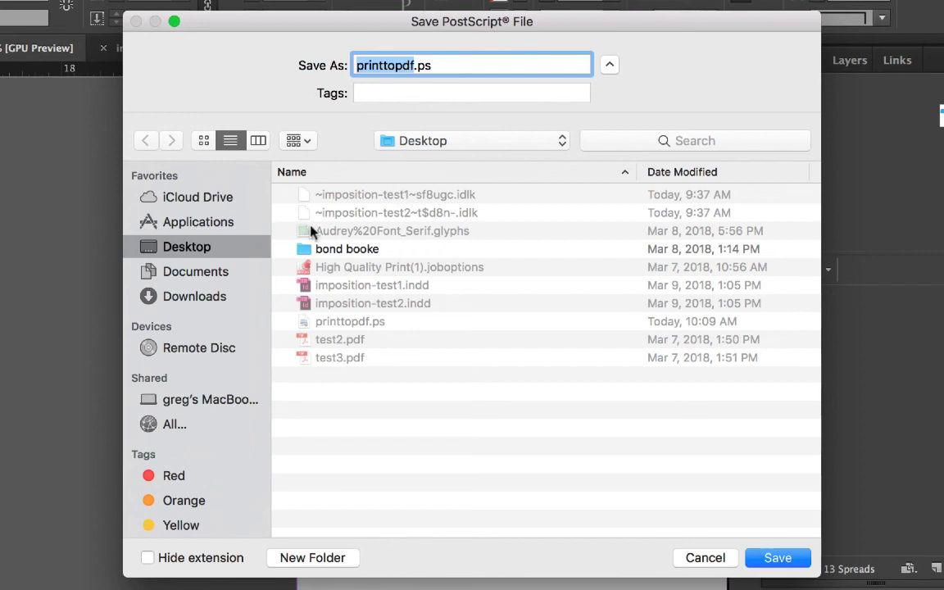
left_click(782, 560)
left_click(601, 147)
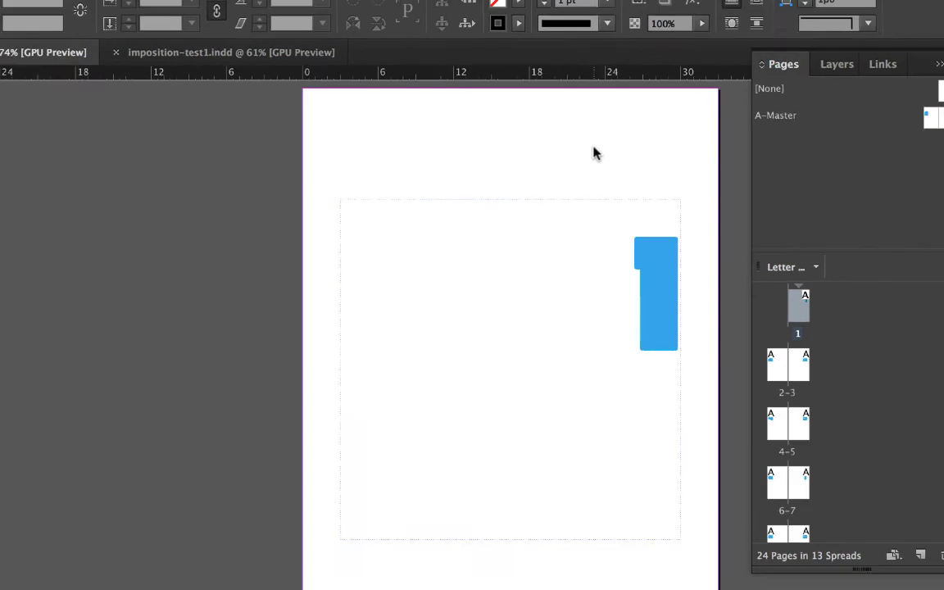
- Switch to Adobe Acrobat and create a PDF from the printtopdf.ps file on the Desktop
left_click(23, 28)
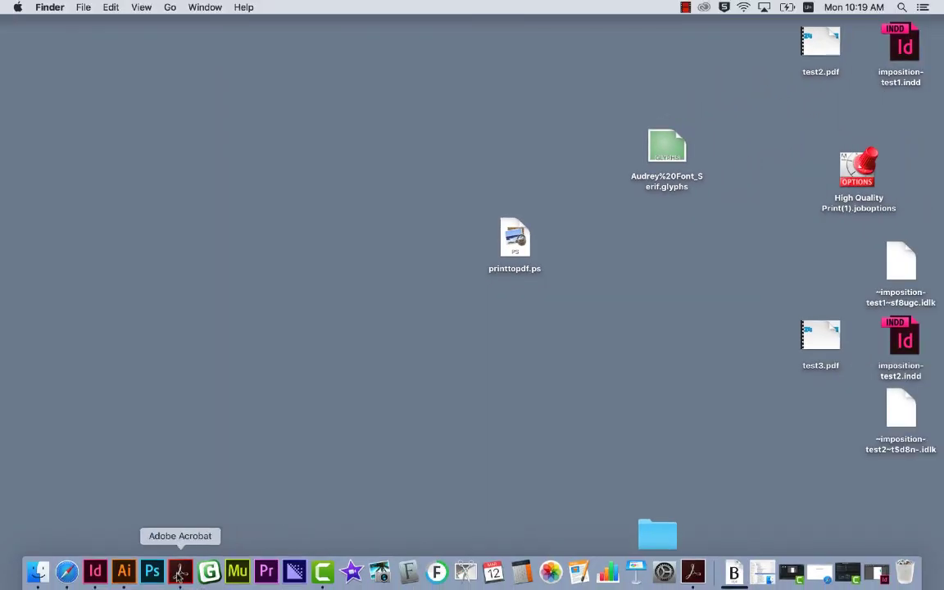
left_click(180, 572)
left_click(108, 7)
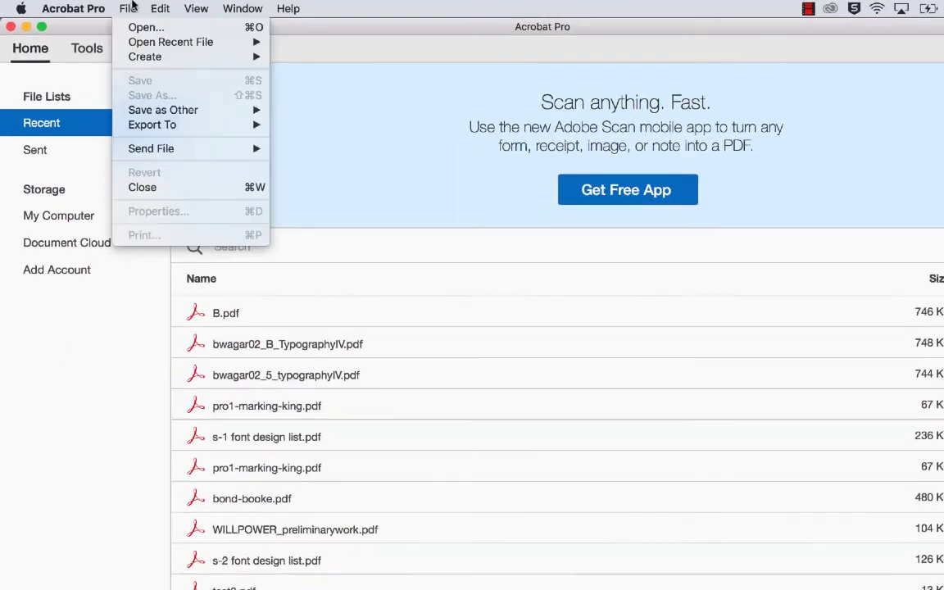
mouse_move(196, 49)
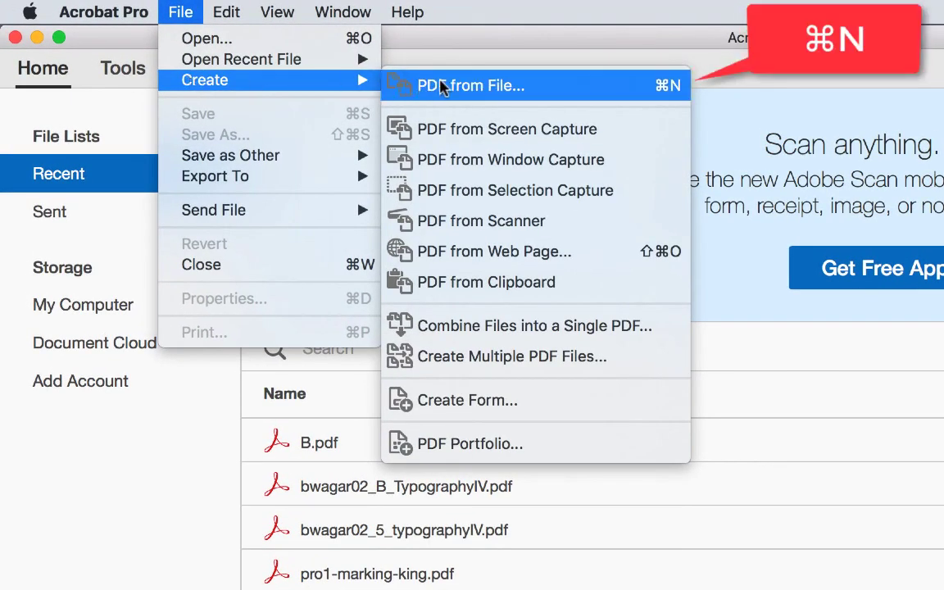
left_click(436, 86)
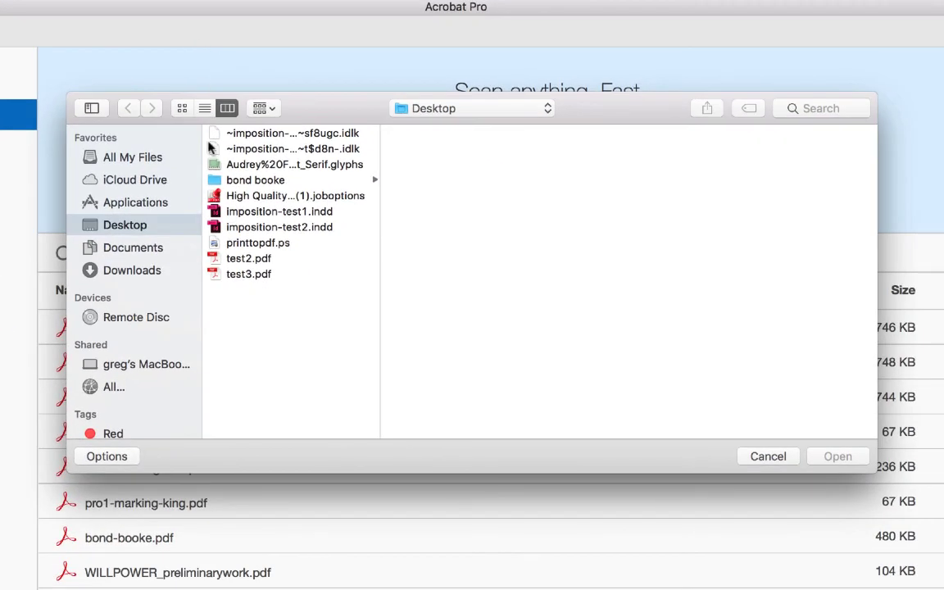
left_click(263, 252)
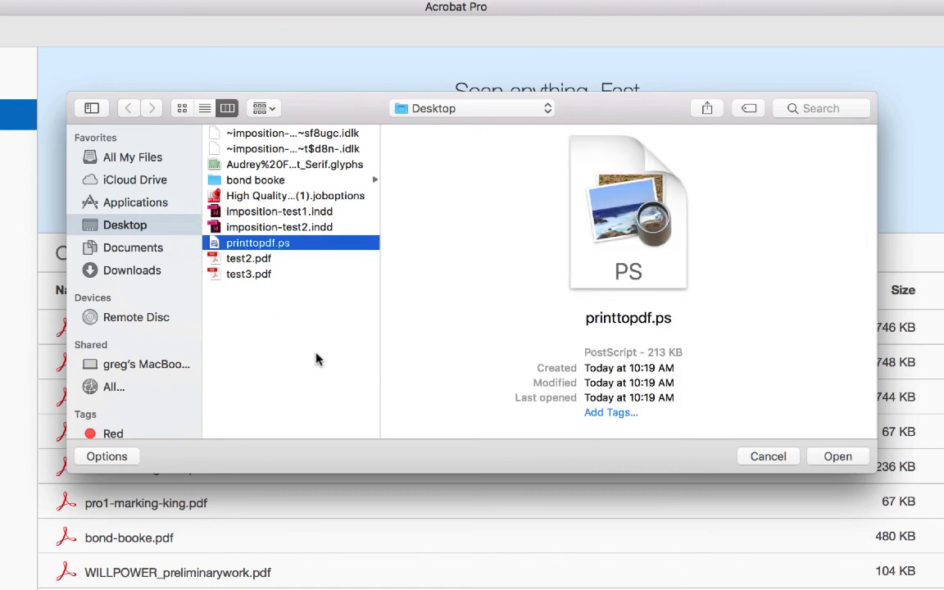
left_click(830, 458)
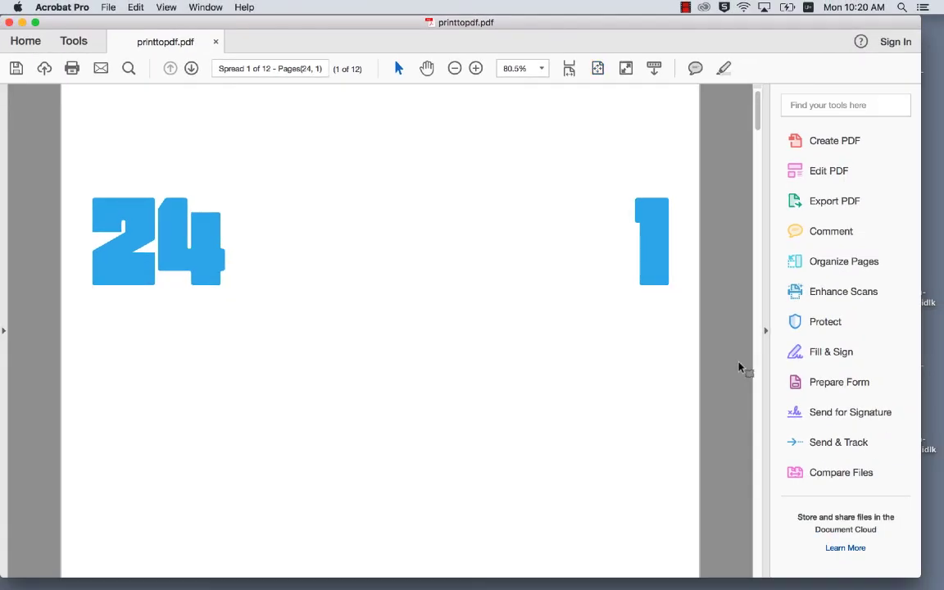
- Look through the imposed spreads of the converted PDF from start to end and back, checking the page pairings
key("super+minus")
scroll(585, 396, "down", 3)
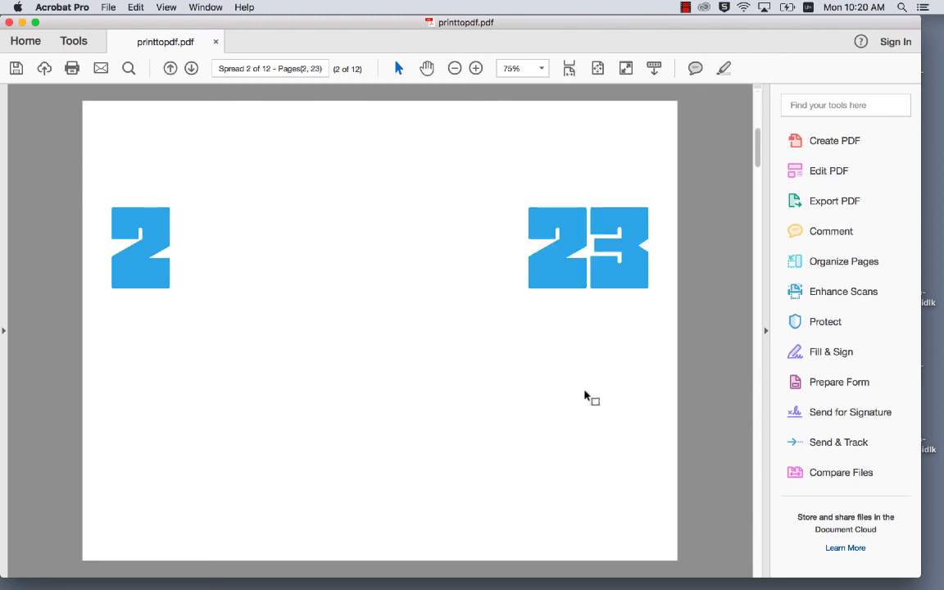
scroll(584, 396, "down", 3)
scroll(584, 396, "down", 6)
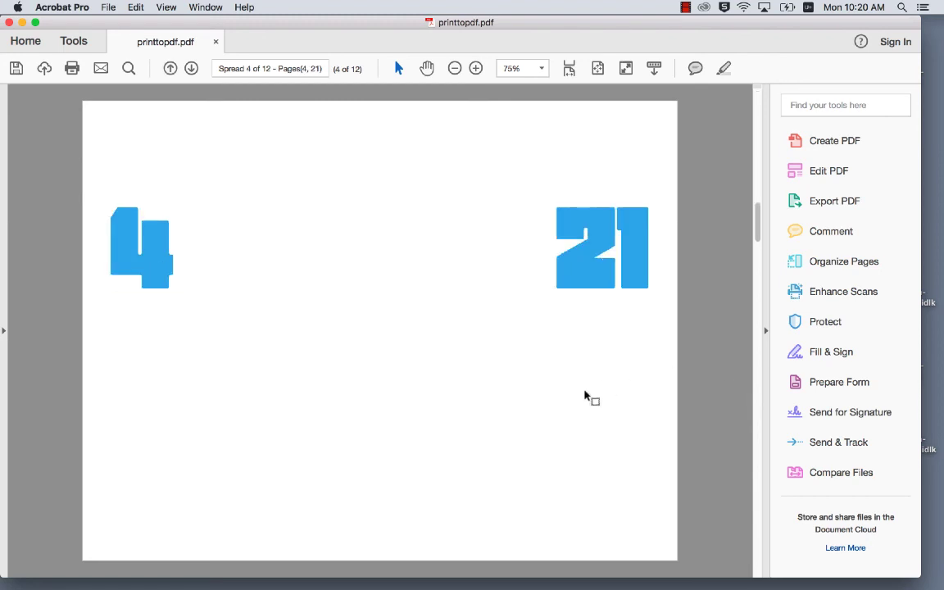
scroll(585, 396, "down", 15)
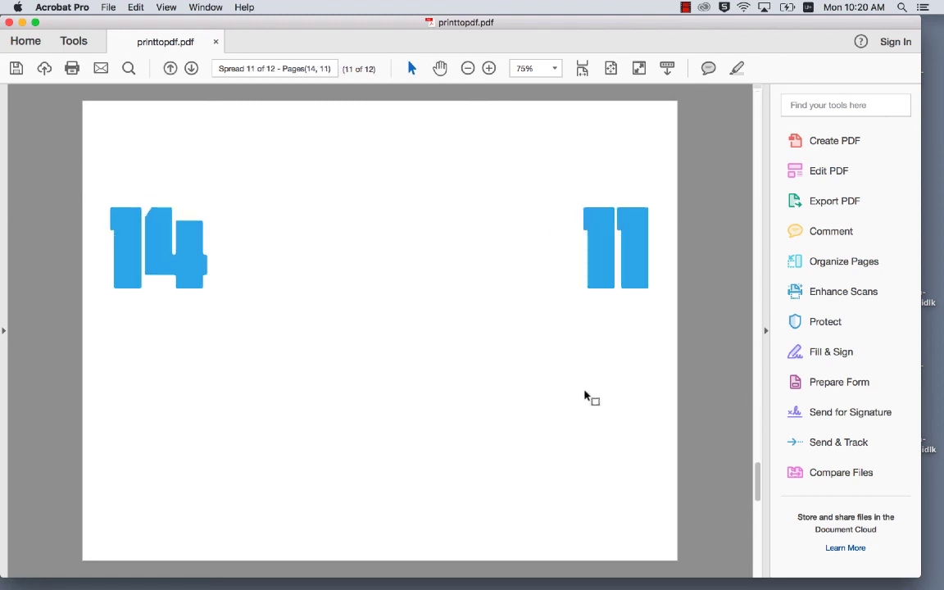
scroll(585, 396, "down", 3)
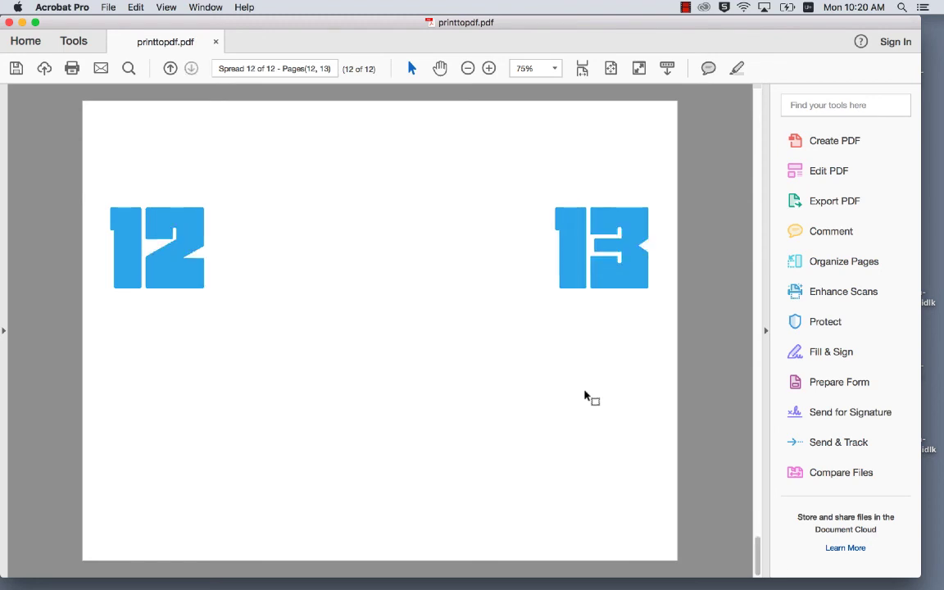
scroll(584, 396, "up", 15)
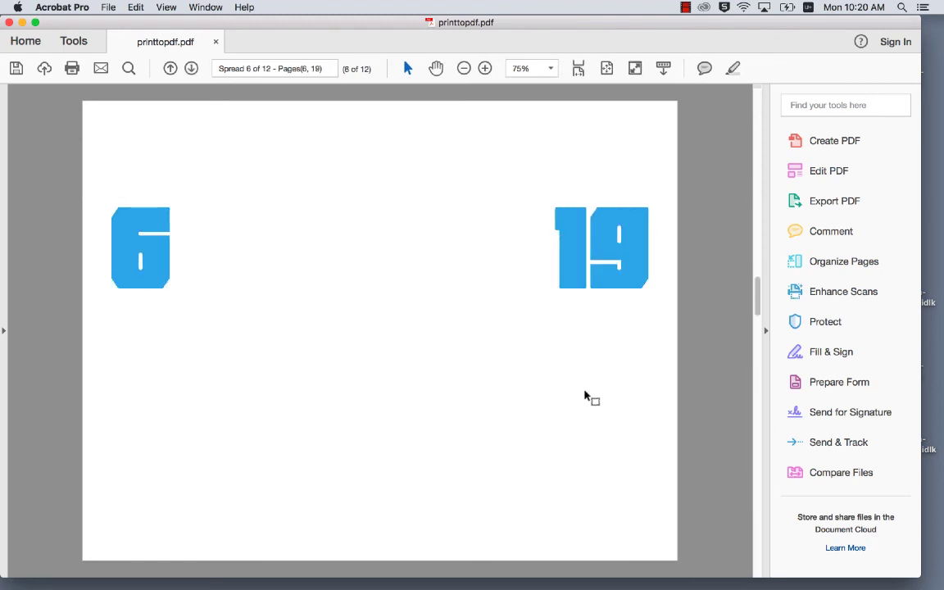
scroll(584, 396, "up", 10)
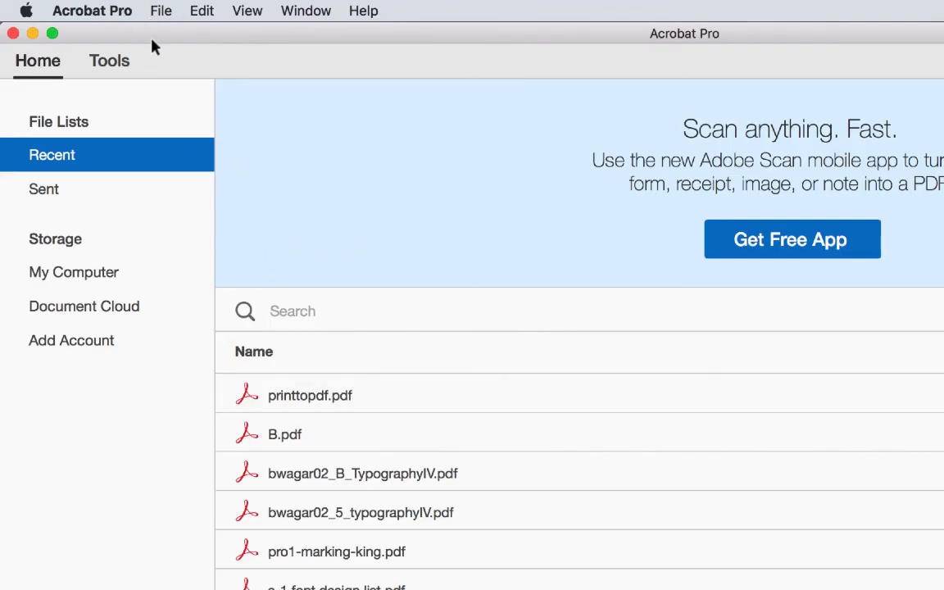
- Close the Acrobat window and convert printtopdf.ps to PDF in Acrobat Distiller with the Standard settings
left_click(13, 33)
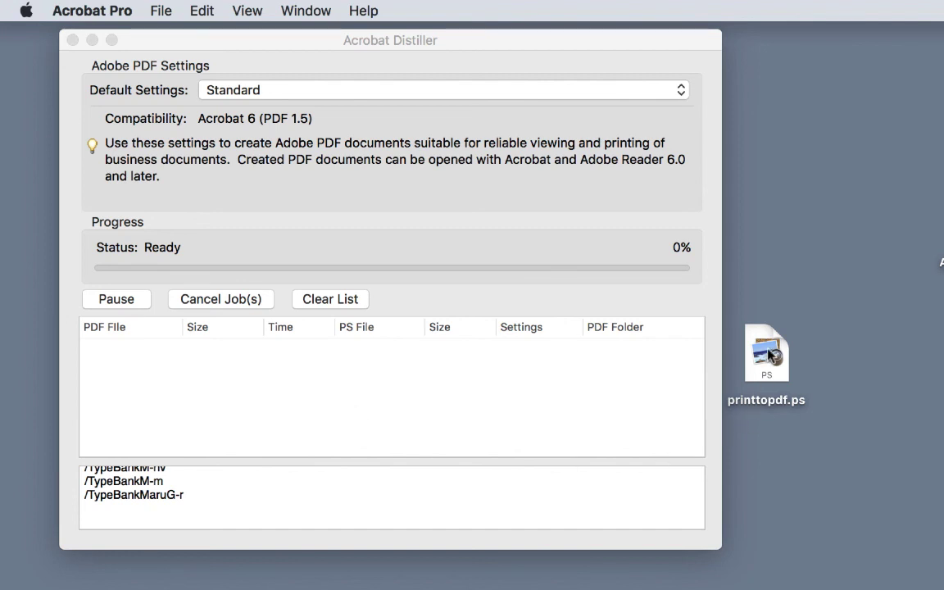
left_click_drag(771, 355, 805, 358)
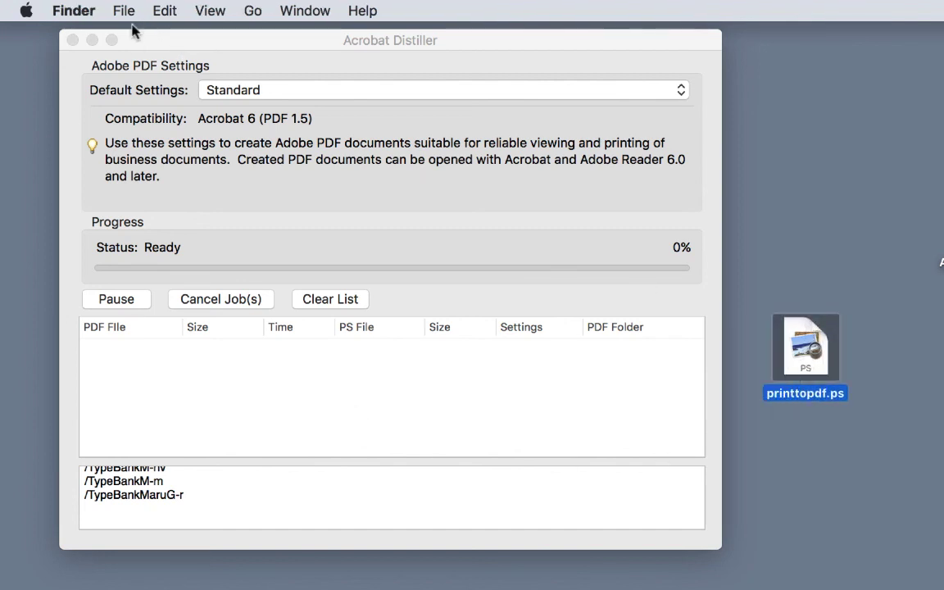
left_click(160, 39)
left_click(131, 11)
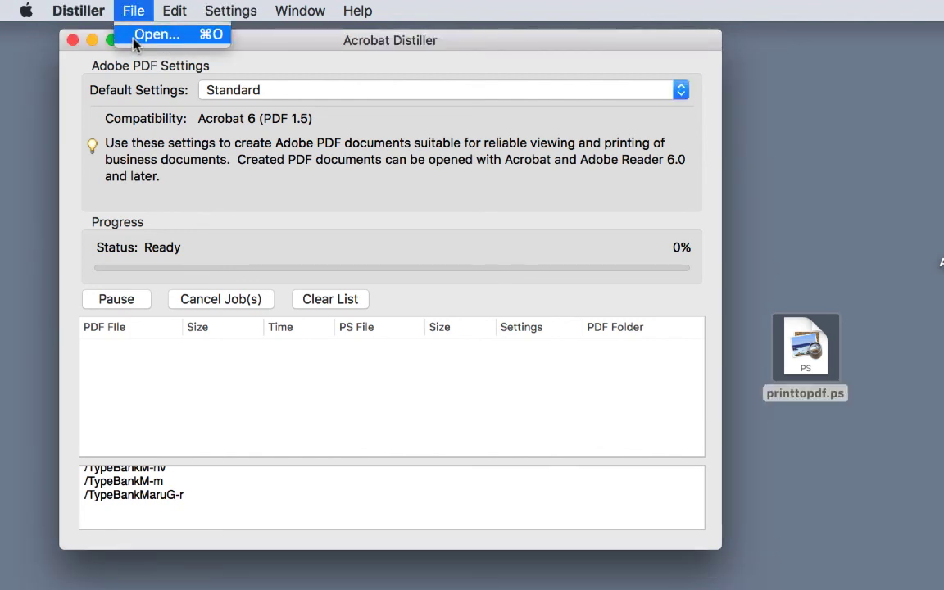
left_click_drag(809, 365, 366, 407)
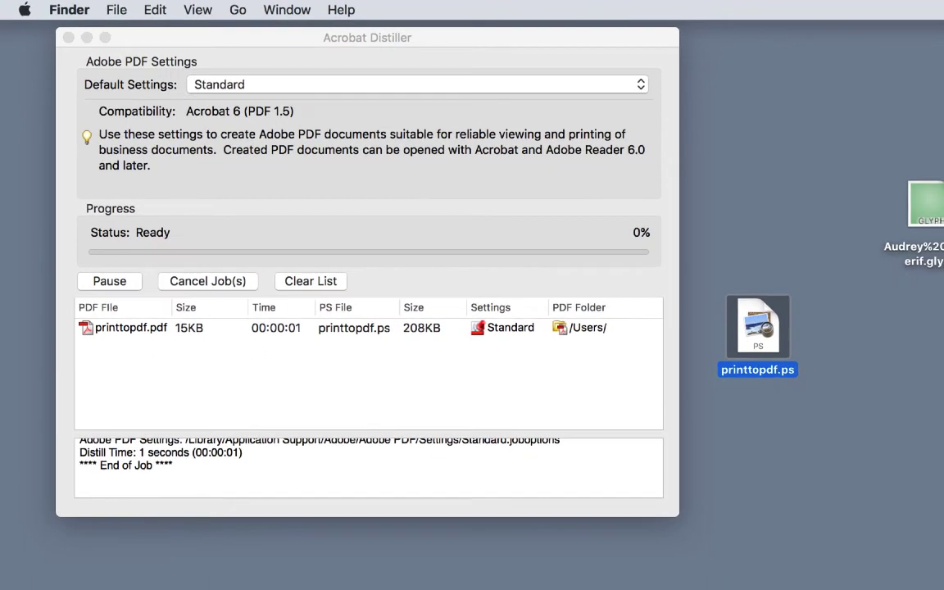
- Open the distilled printtopdf.pdf from the desktop and check the page order of its imposed spreads
left_click_drag(937, 499, 622, 270)
double_click(613, 276)
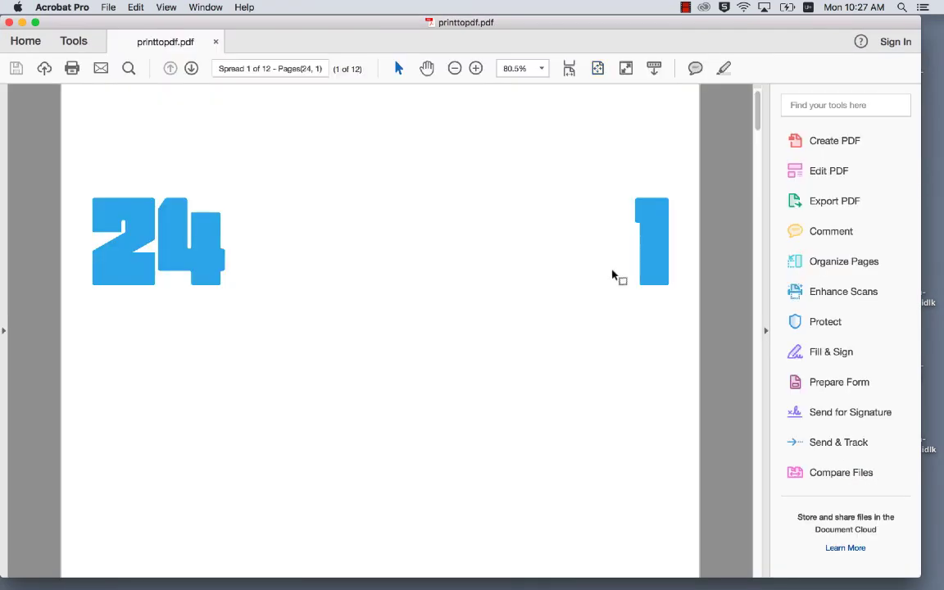
scroll(613, 276, "down", 2)
scroll(612, 269, "down", 10)
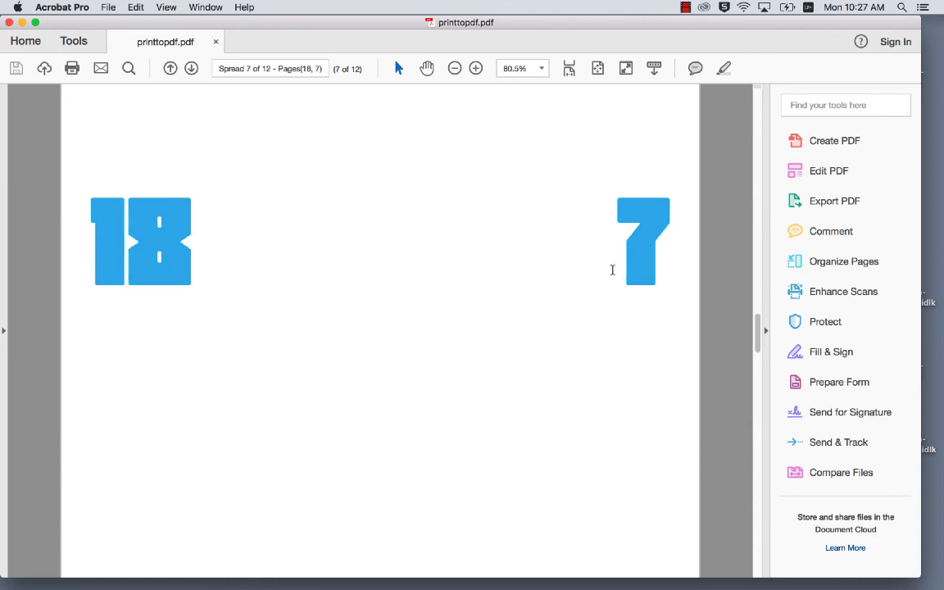
scroll(613, 269, "down", 8)
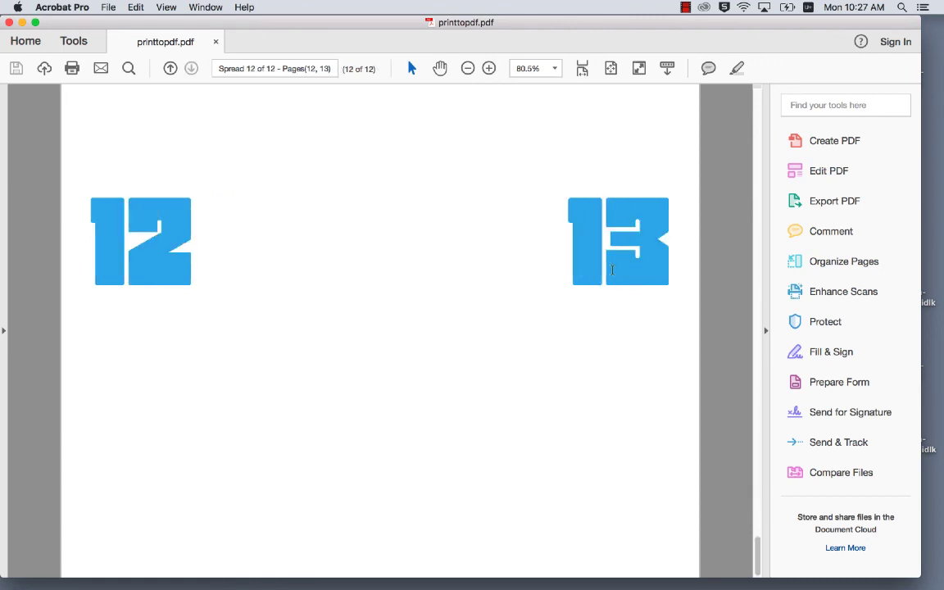
scroll(613, 270, "up", 10)
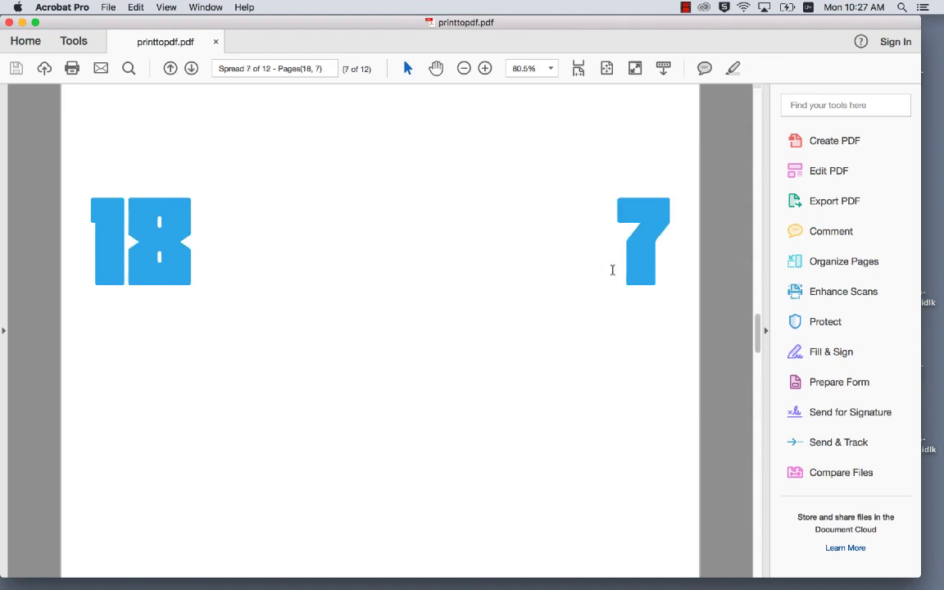
scroll(612, 270, "up", 3)
scroll(612, 270, "up", 2)
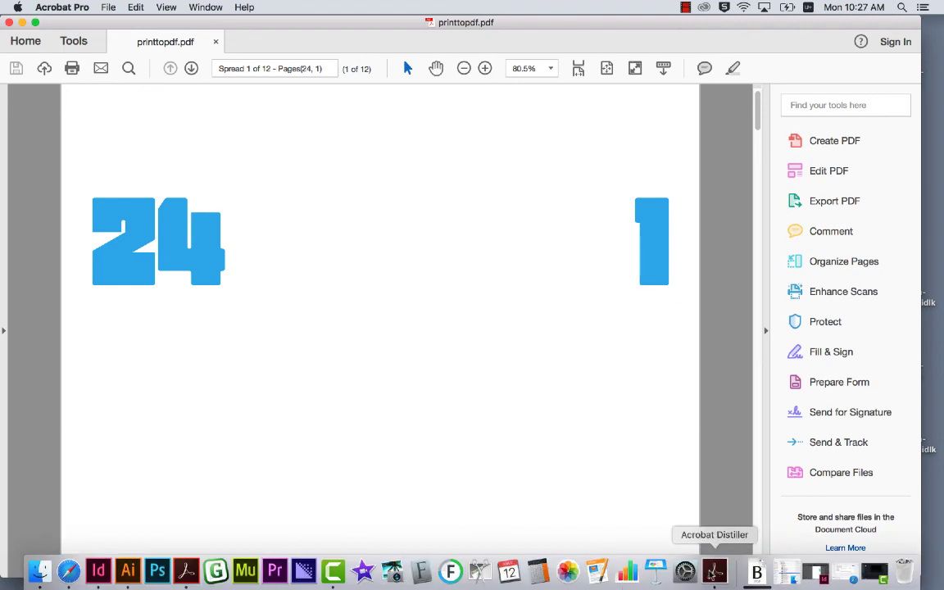
- Switch back to Acrobat Distiller
left_click(717, 574)
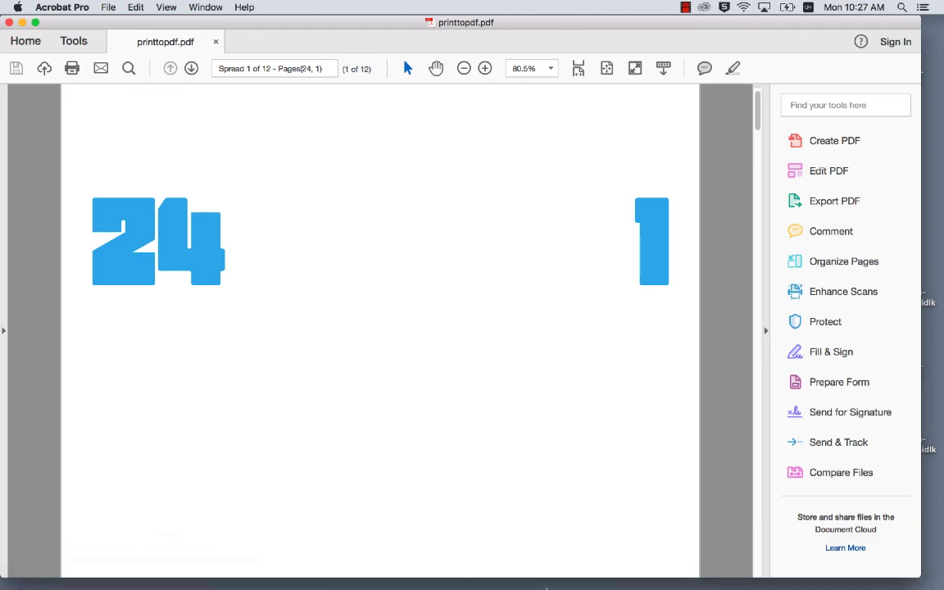